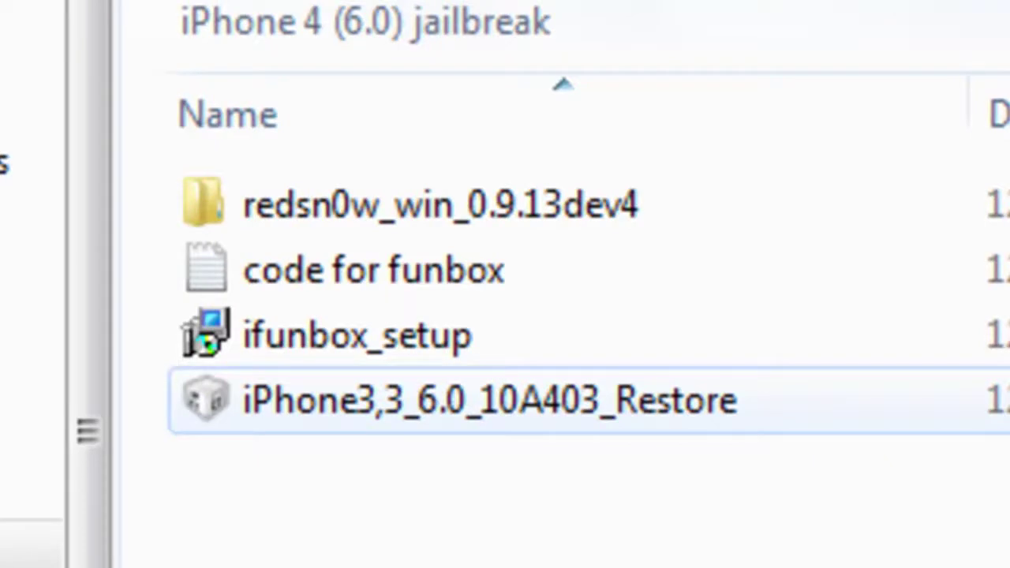
Examine the iPhone 4 iOS 6.0.0 restore firmware links on the iClarified download page.
click(490, 401)
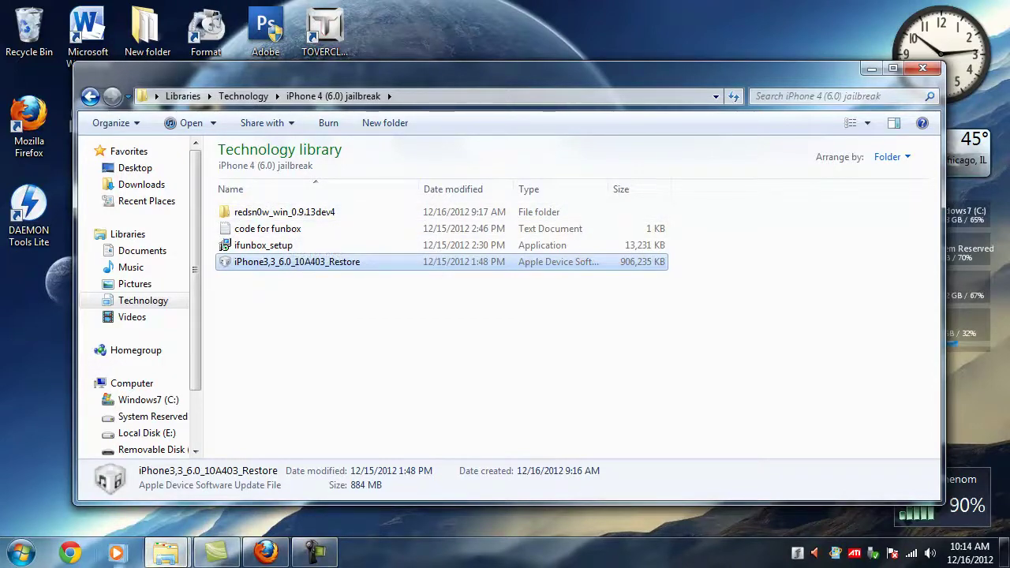
click(69, 552)
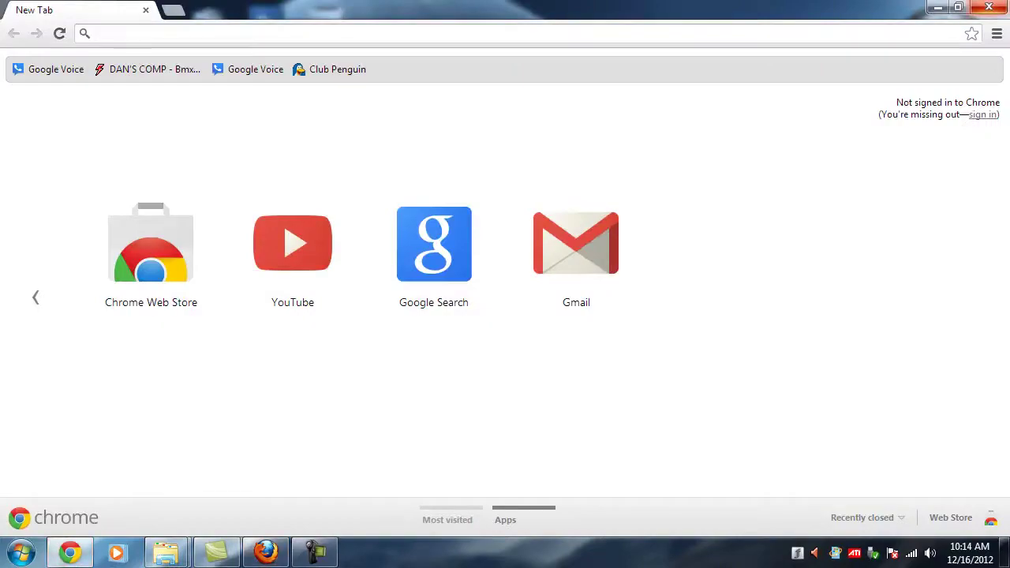
click(989, 7)
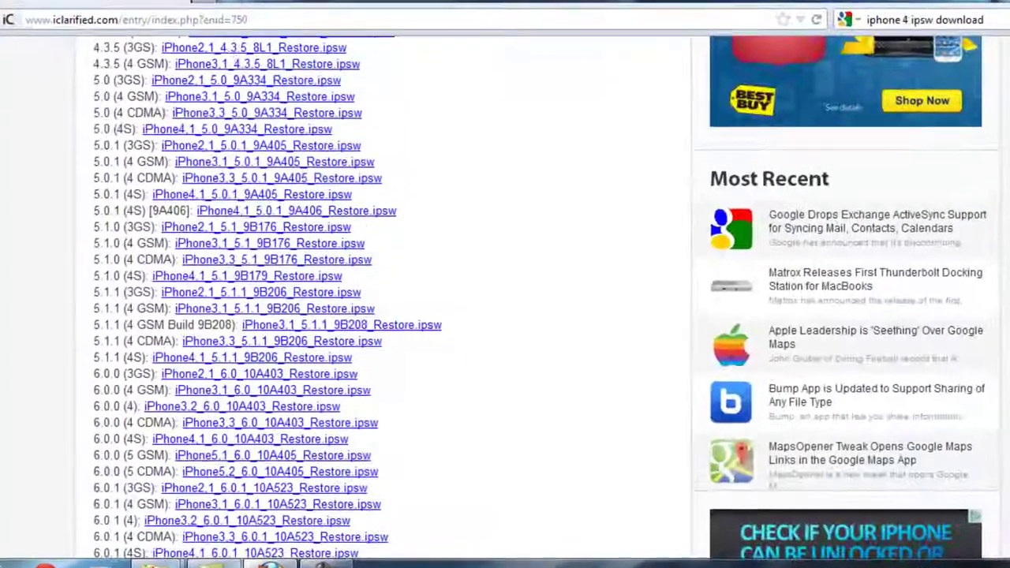
scroll(387, 300, down, 4)
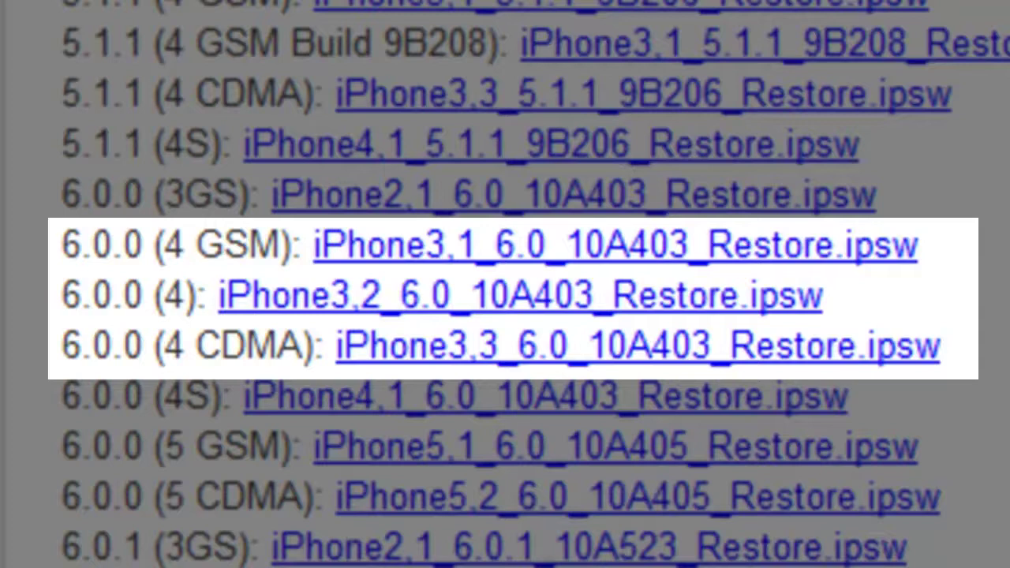
drag(822, 296, 61, 296)
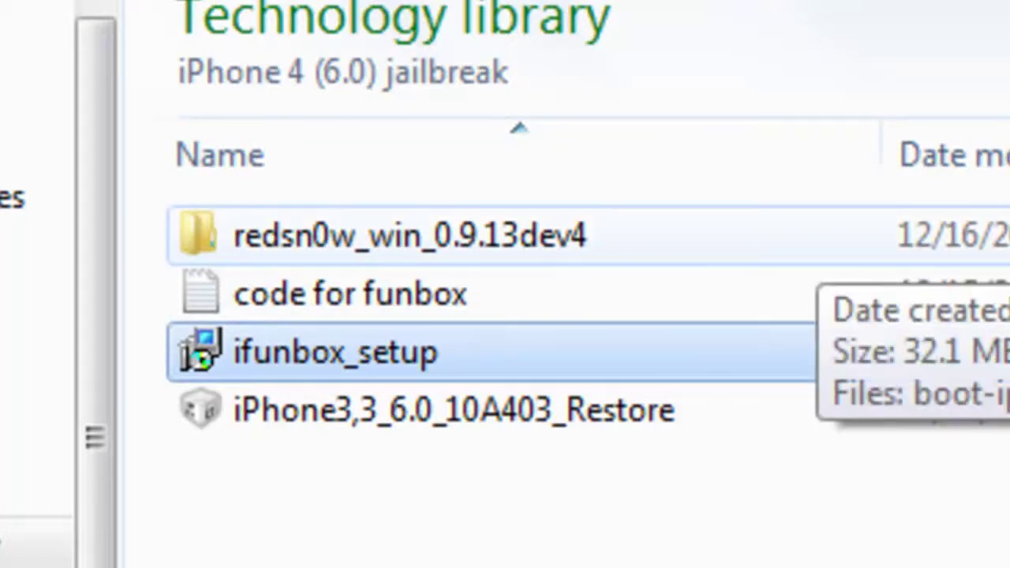
Open the redsn0w_win_0.9.13dev4 folder and select the redsn0w application.
click(817, 235)
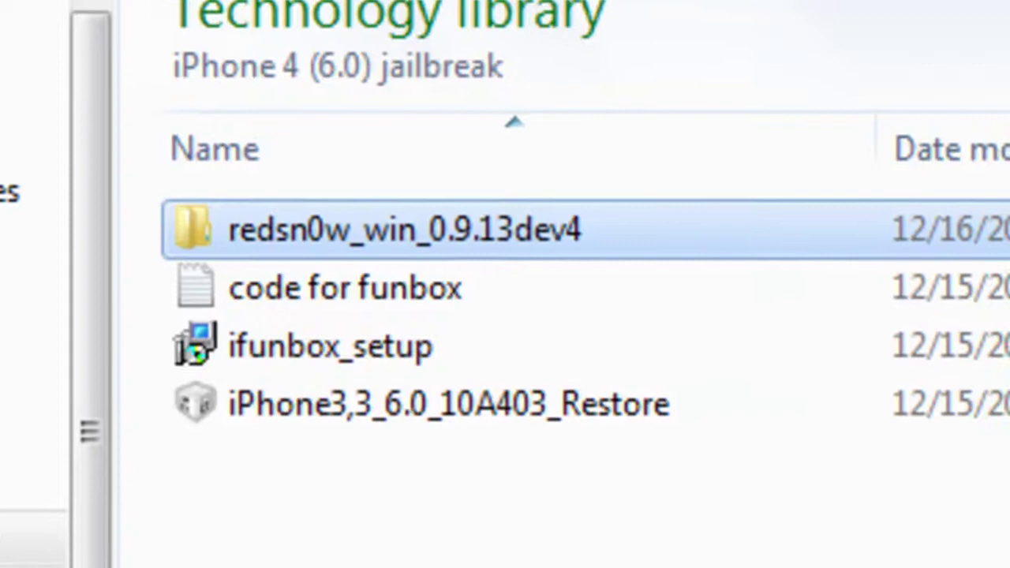
double_click(410, 235)
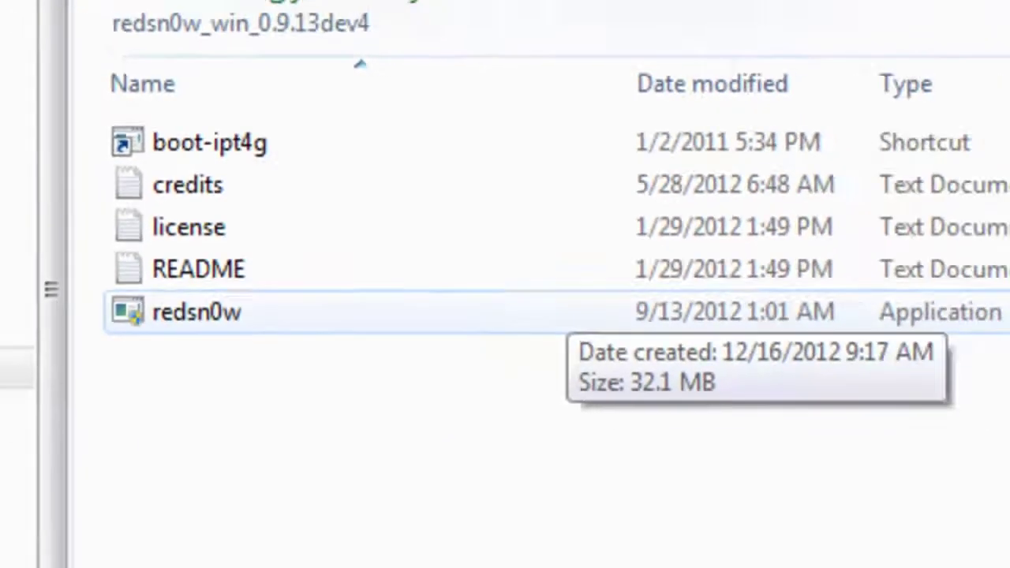
click(742, 393)
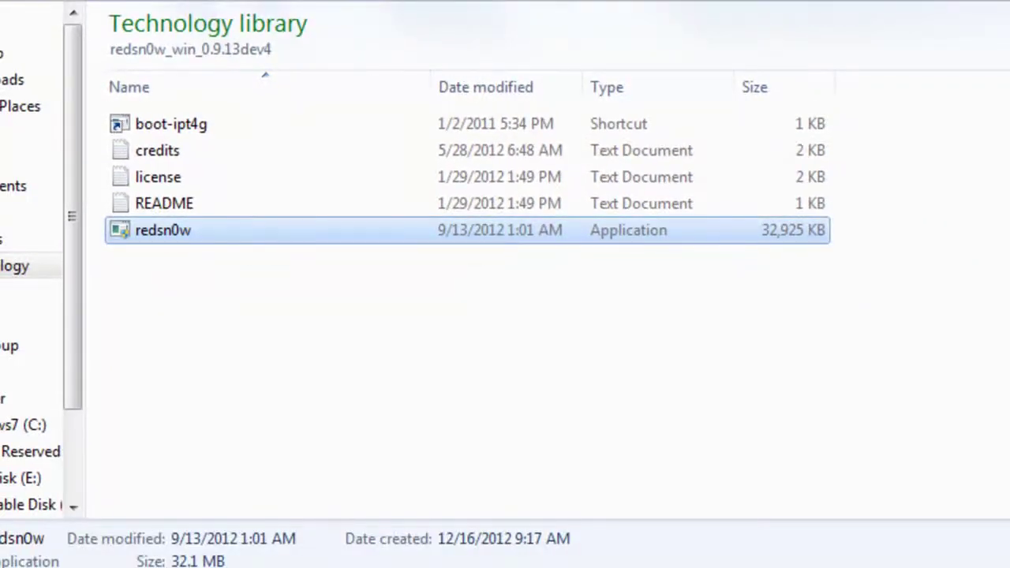
Set the redsn0w application to run in compatibility mode for Windows XP (Service Pack 3) and save its properties.
right_click(246, 230)
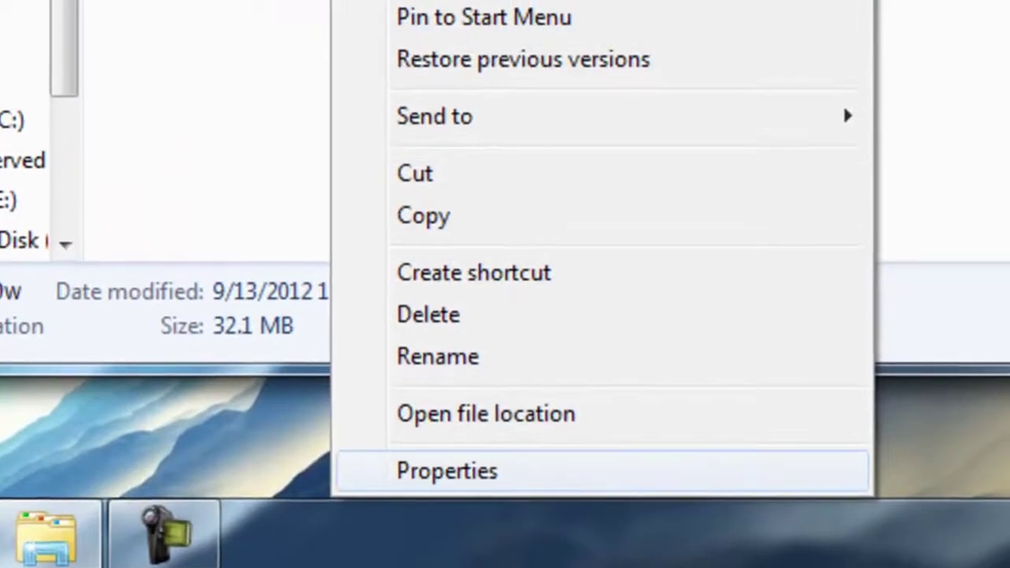
click(447, 471)
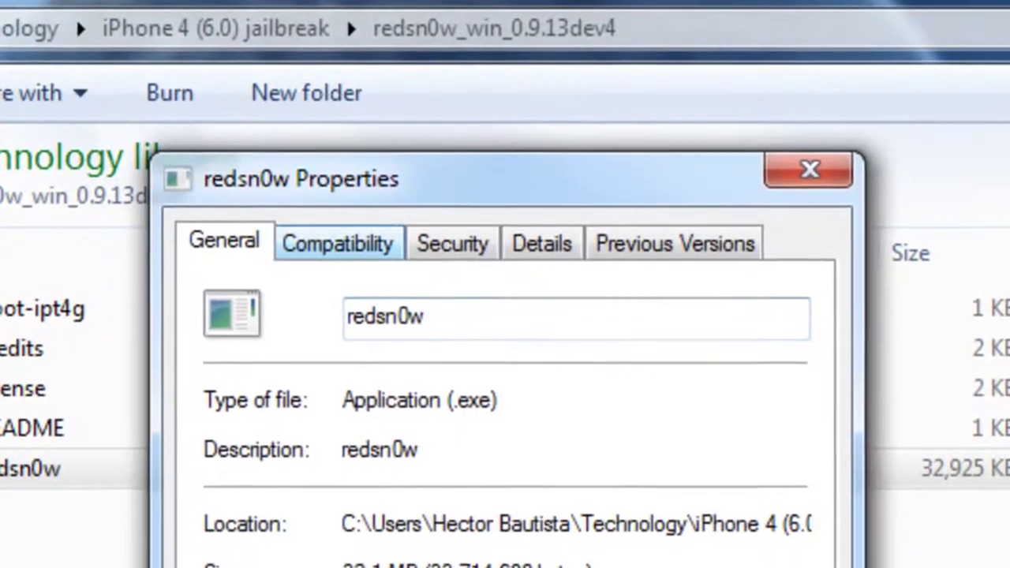
click(336, 255)
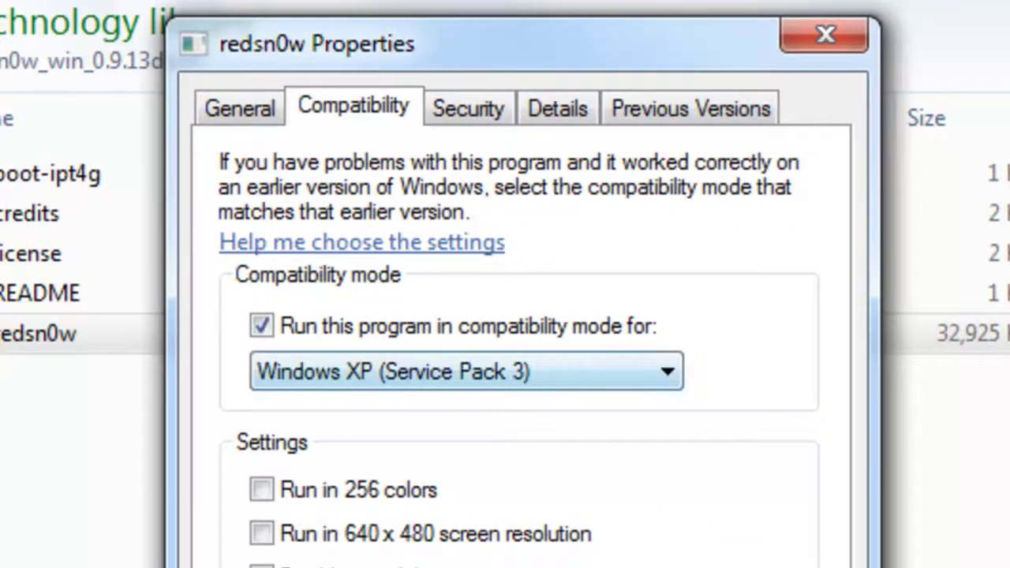
click(261, 325)
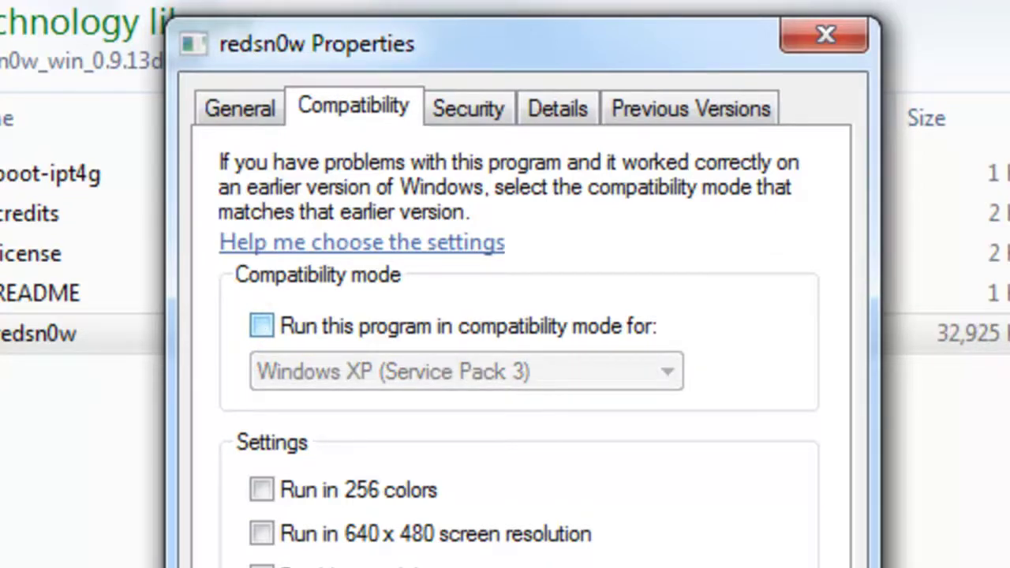
click(261, 325)
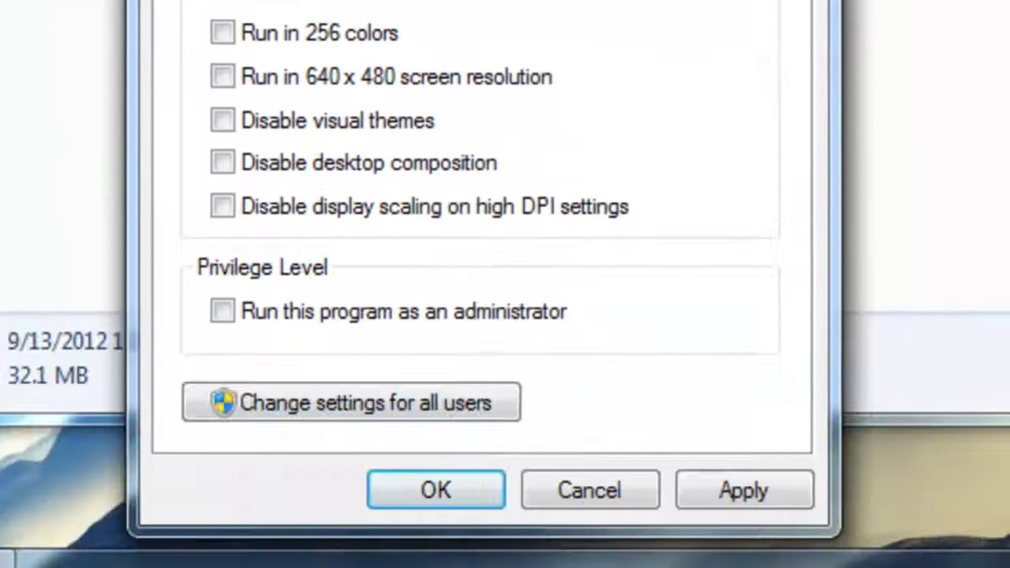
click(436, 490)
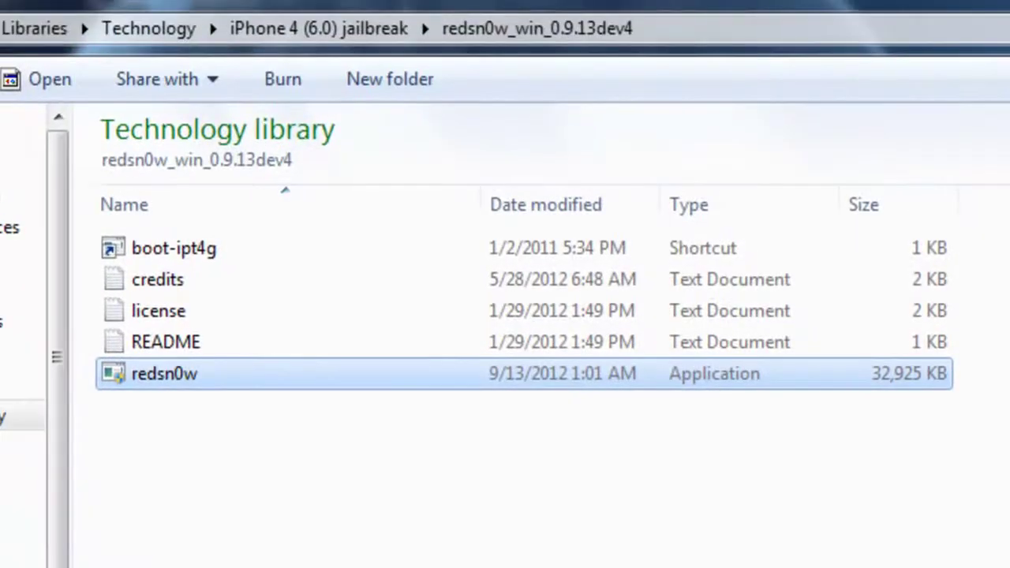
Run redsn0w as administrator and open its Extras options.
right_click(309, 374)
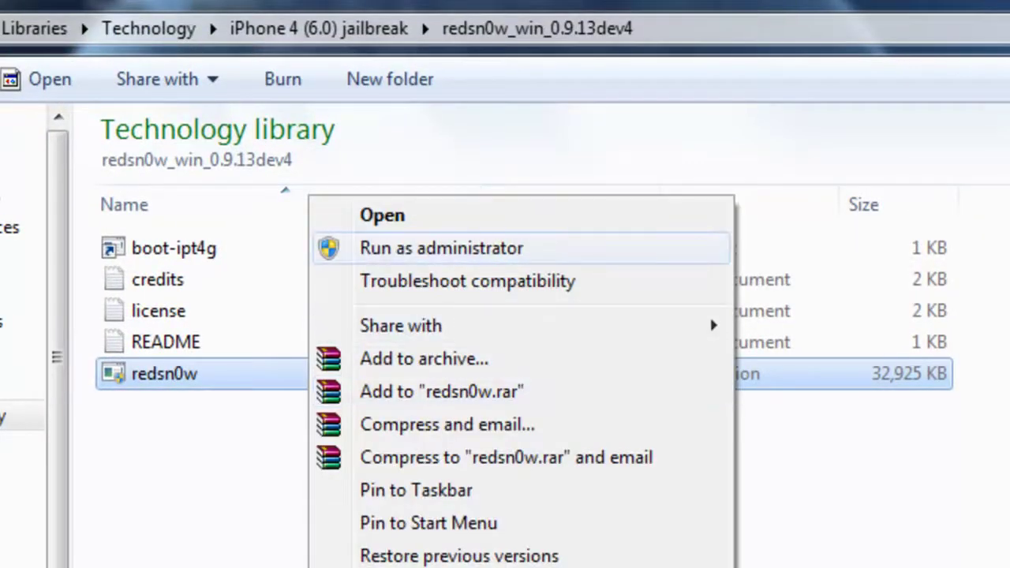
click(442, 247)
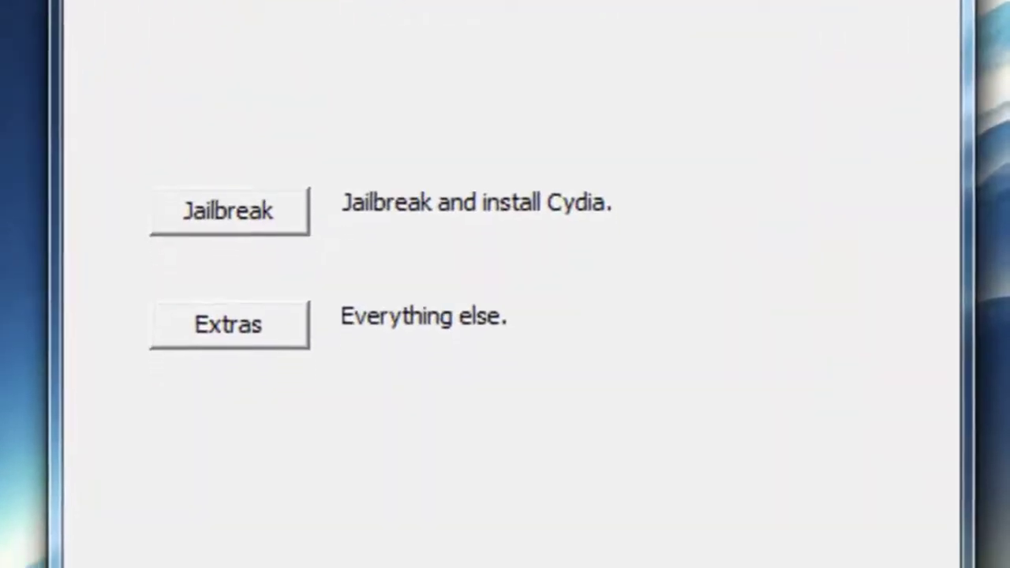
click(400, 317)
Load the iPhone3,3_6.0_10A403_Restore firmware file into redsn0w and enable Install SSH for the jailbreak.
click(196, 274)
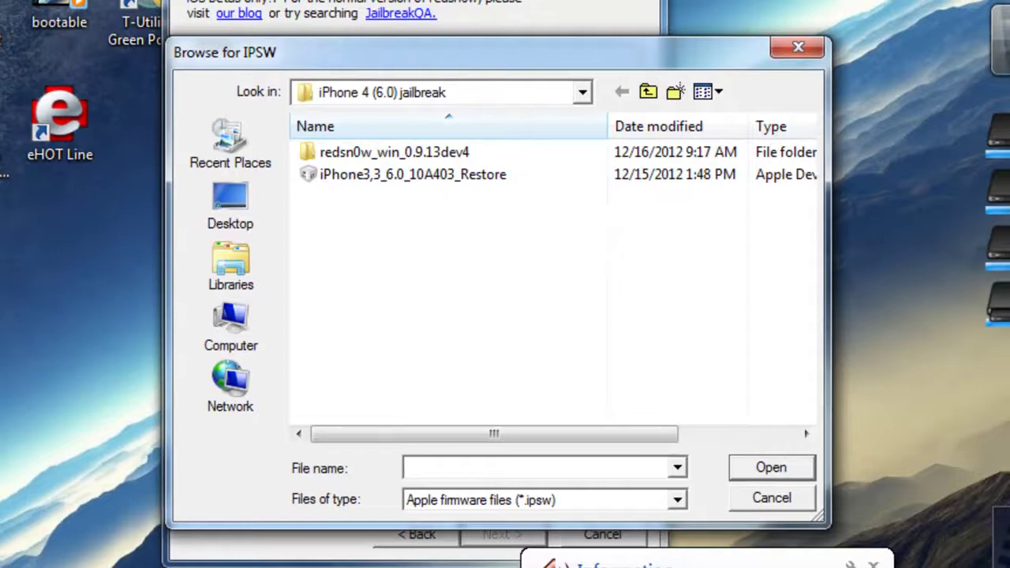
click(413, 174)
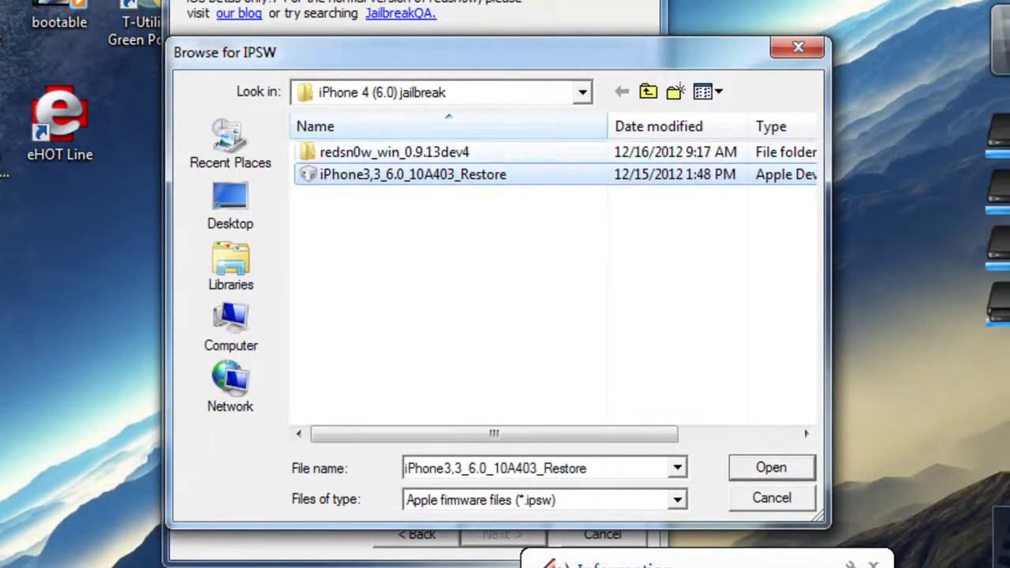
click(770, 467)
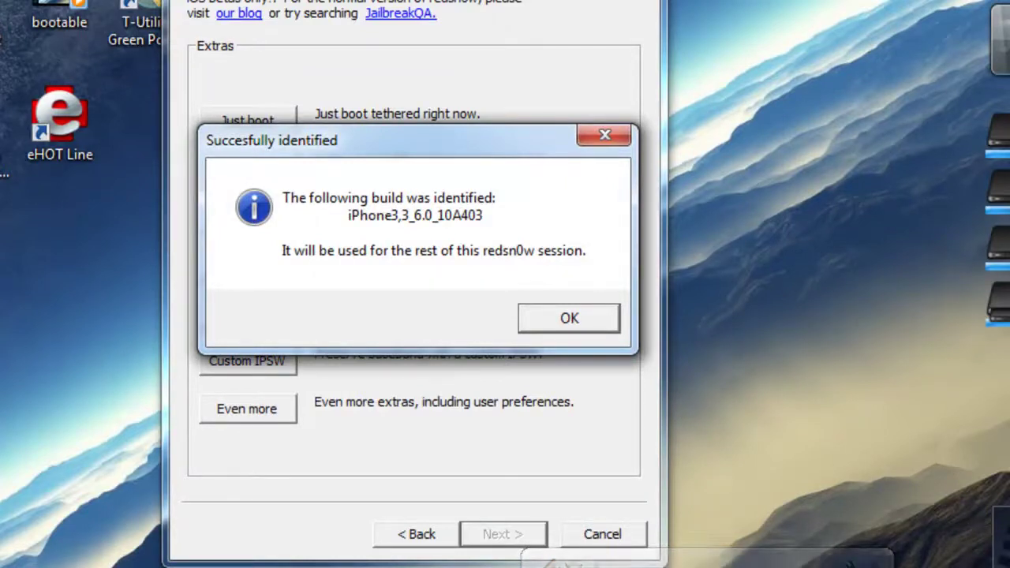
key(Return)
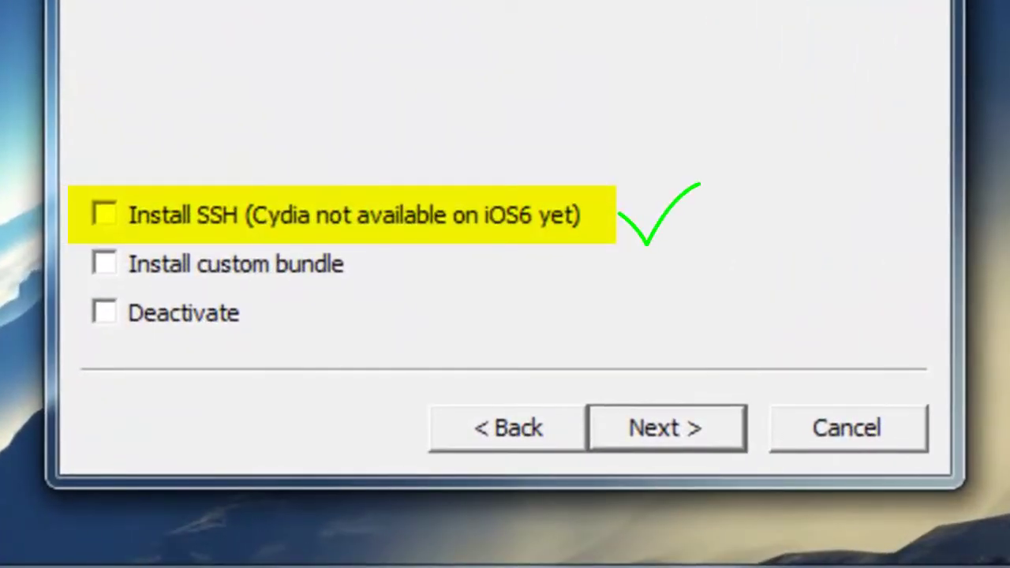
click(104, 214)
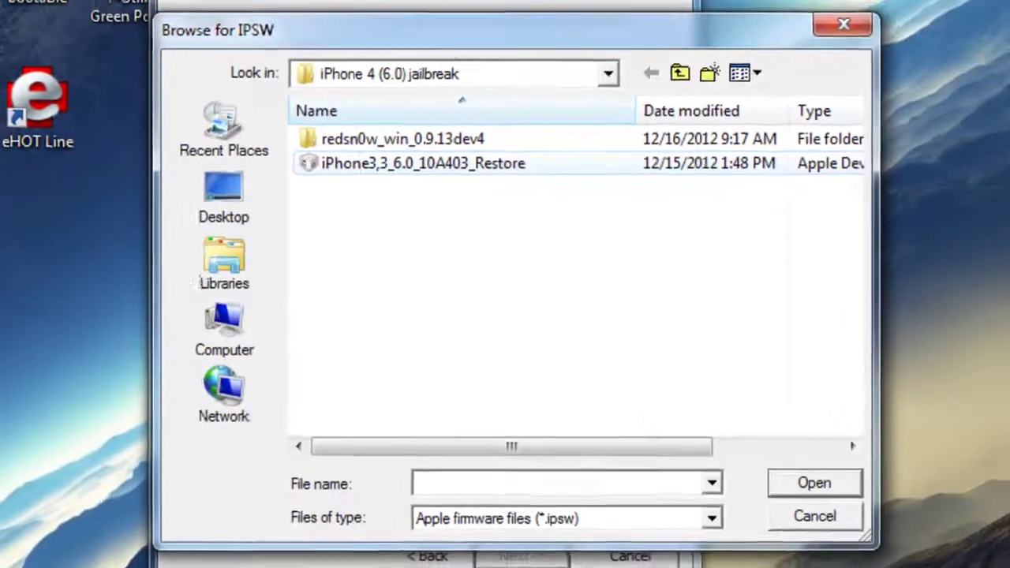
Load the iPhone3,3_6.0_10A403_Restore firmware again from the Extras options and accept the identified build.
click(429, 228)
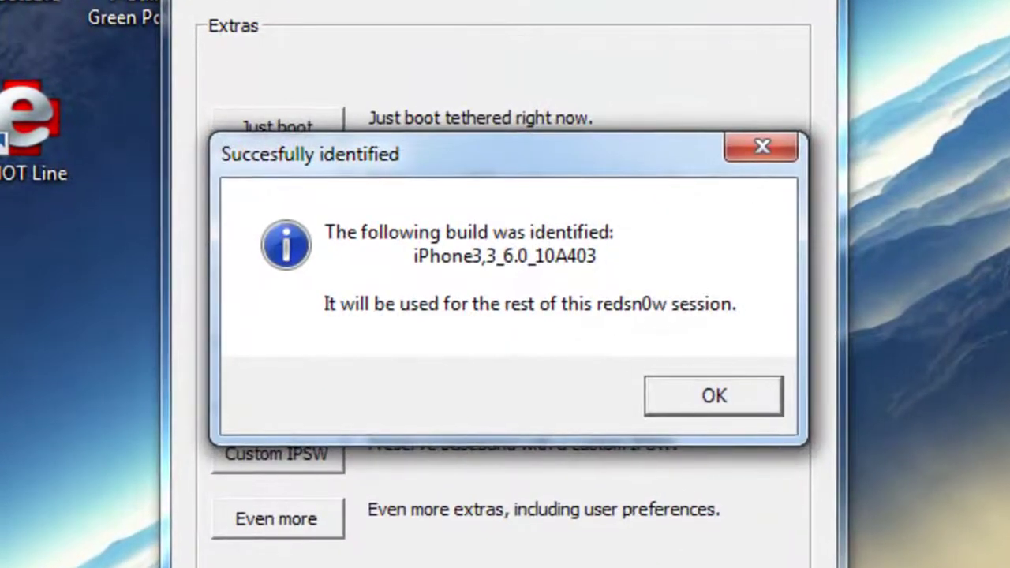
key(Return)
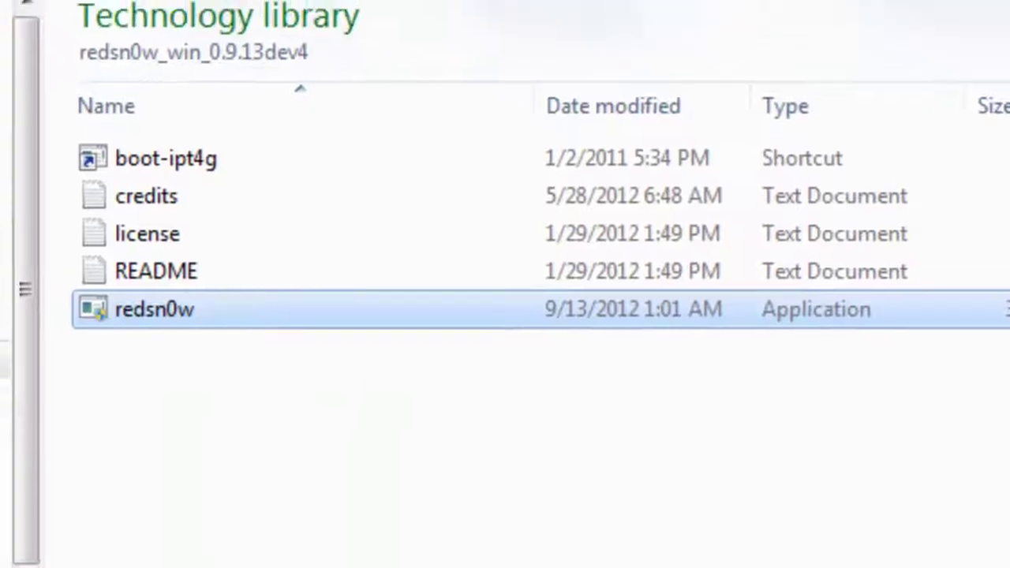
Select ifunbox_setup in the iPhone 4 (6.0) jailbreak folder, and launch iFunbox's SSH Terminal for the connected iPhone.
key(BackSpace)
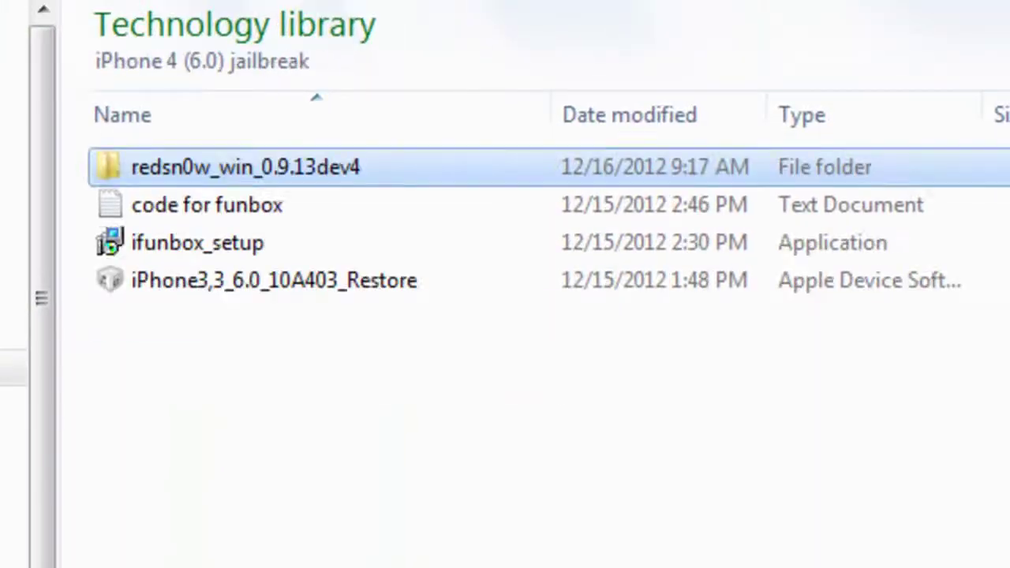
click(326, 242)
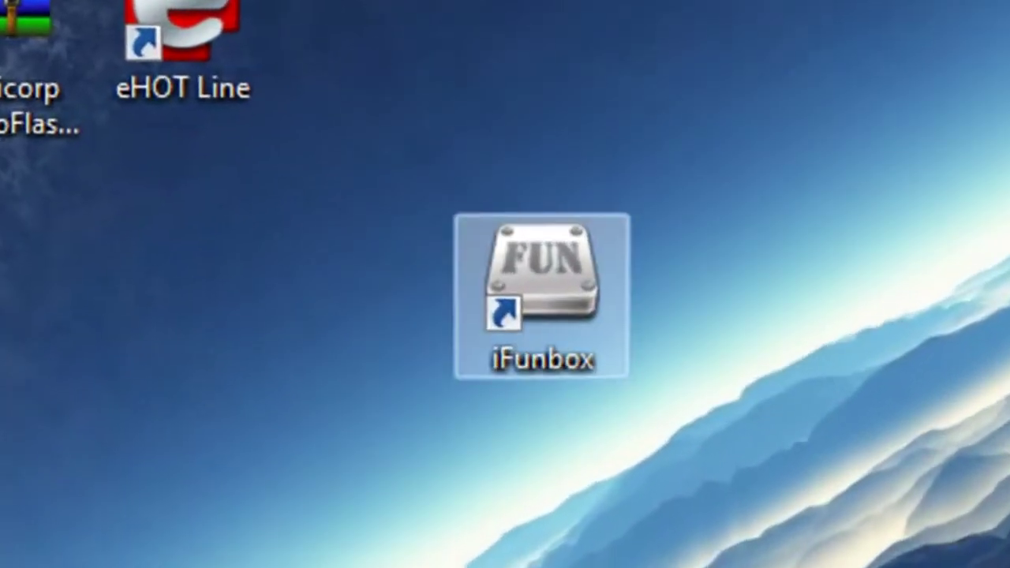
click(544, 284)
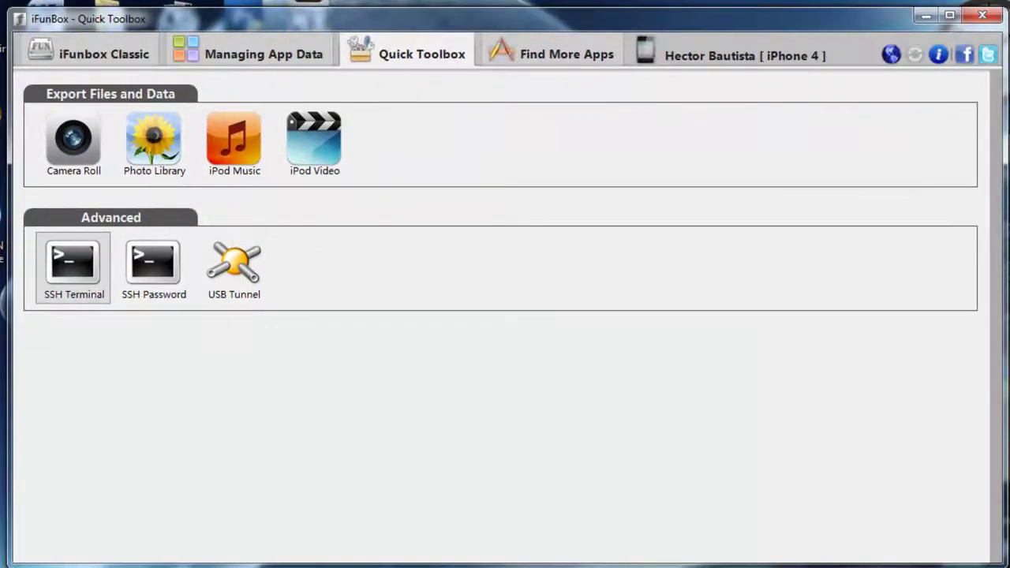
click(73, 268)
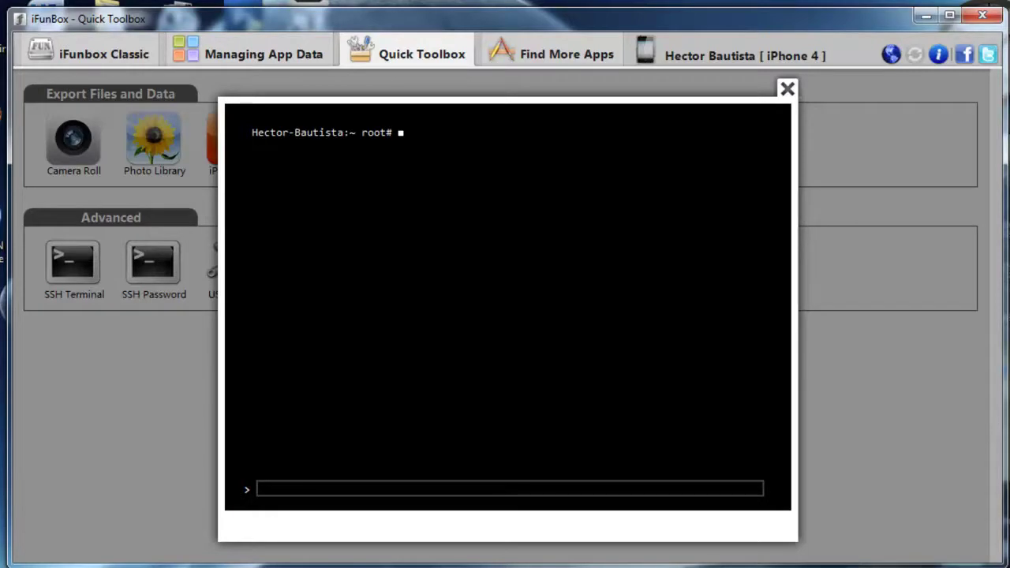
Copy the full wget cyinstall.sh command from the "code for funbox" text file and close the file.
key(alt+Tab)
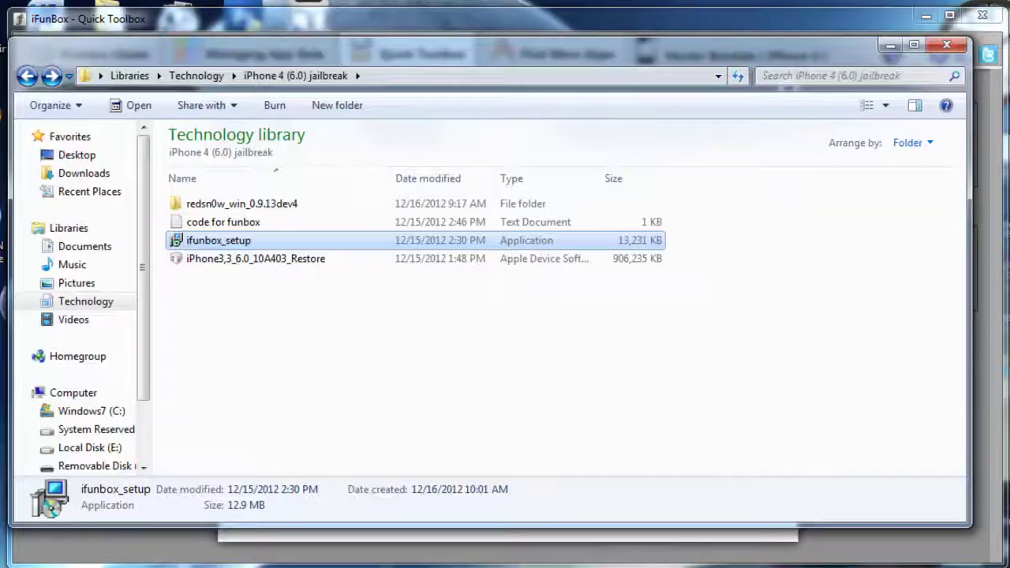
double_click(223, 222)
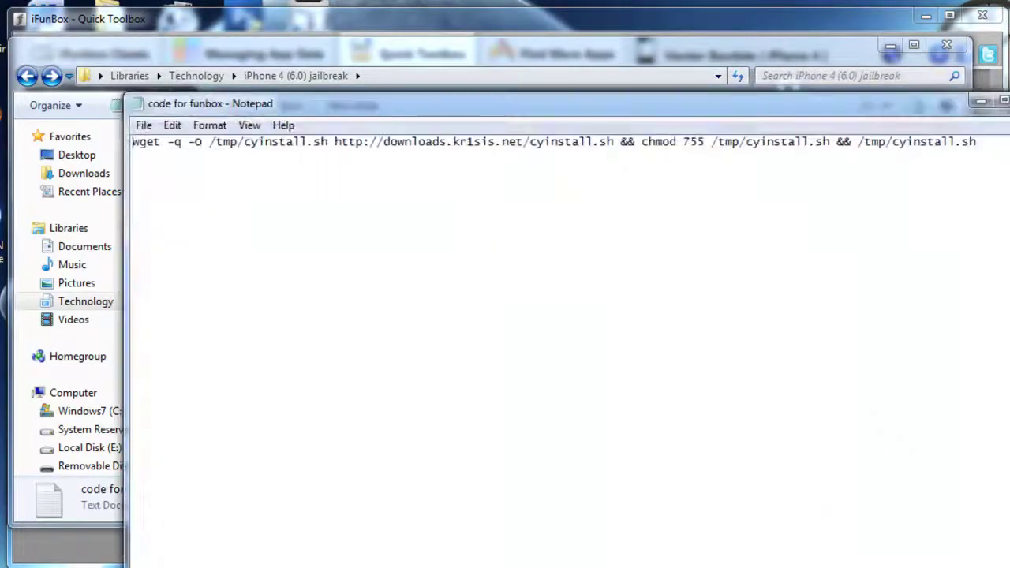
drag(505, 103, 411, 39)
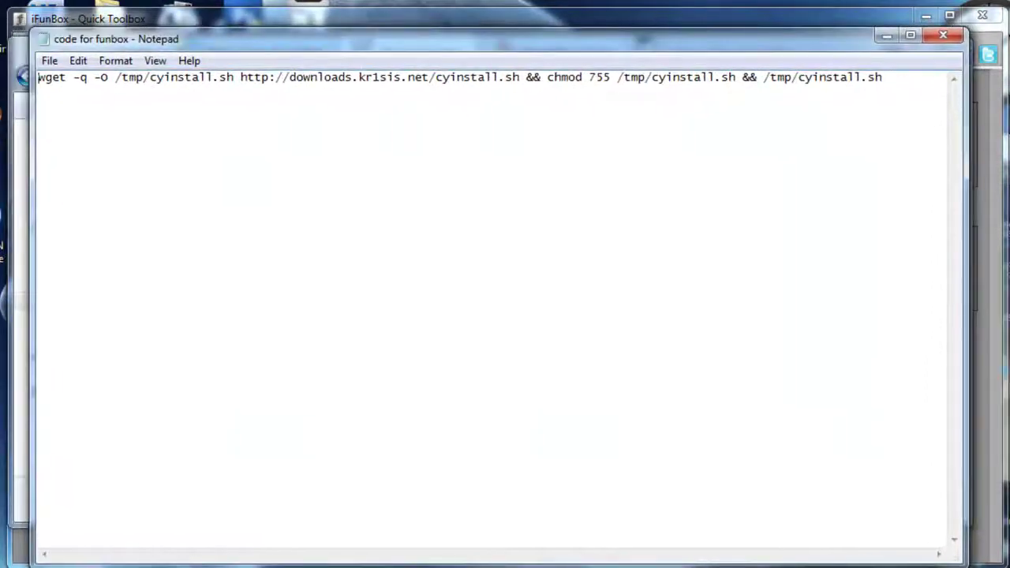
drag(882, 77, 38, 77)
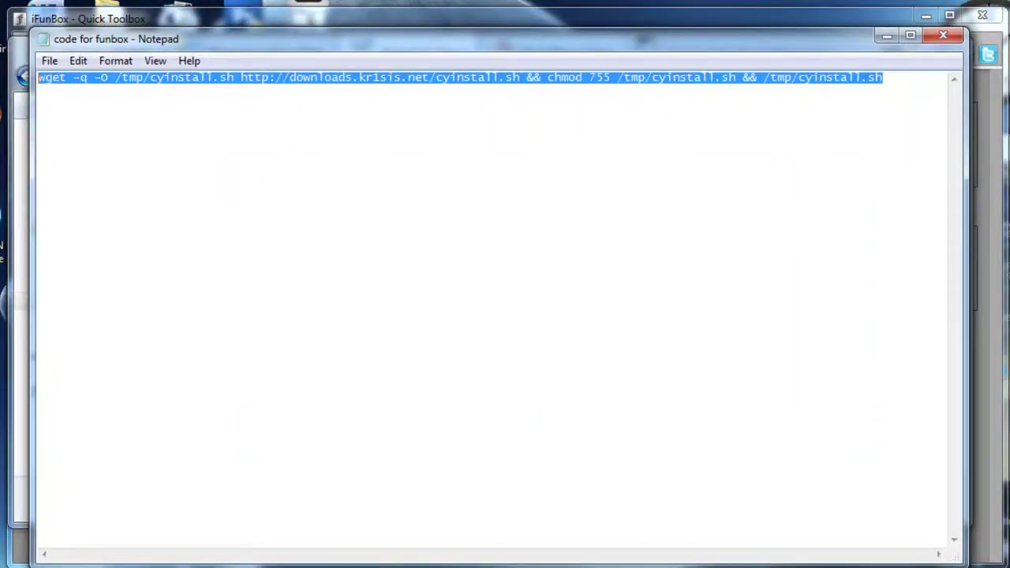
right_click(122, 78)
click(163, 133)
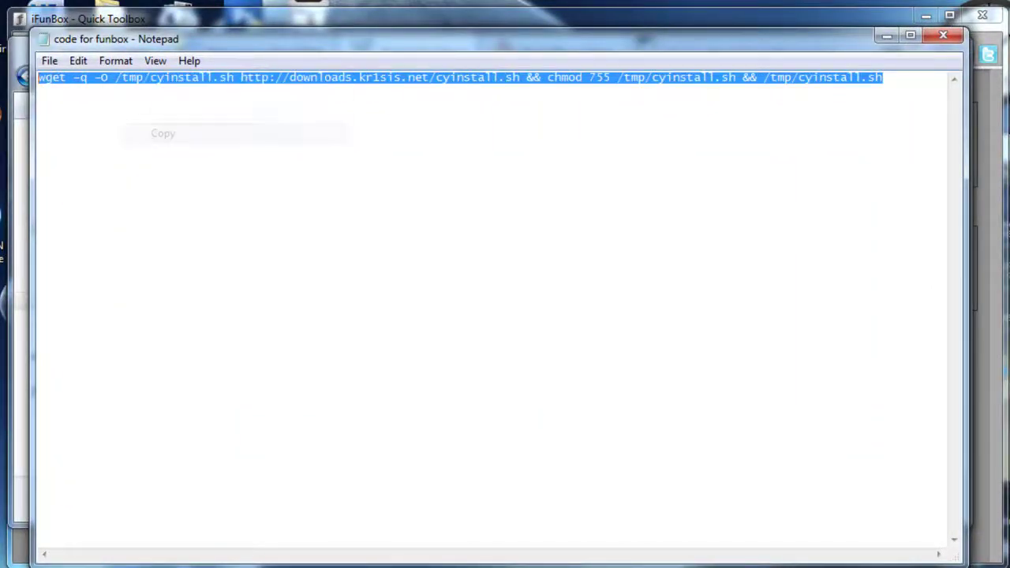
click(943, 35)
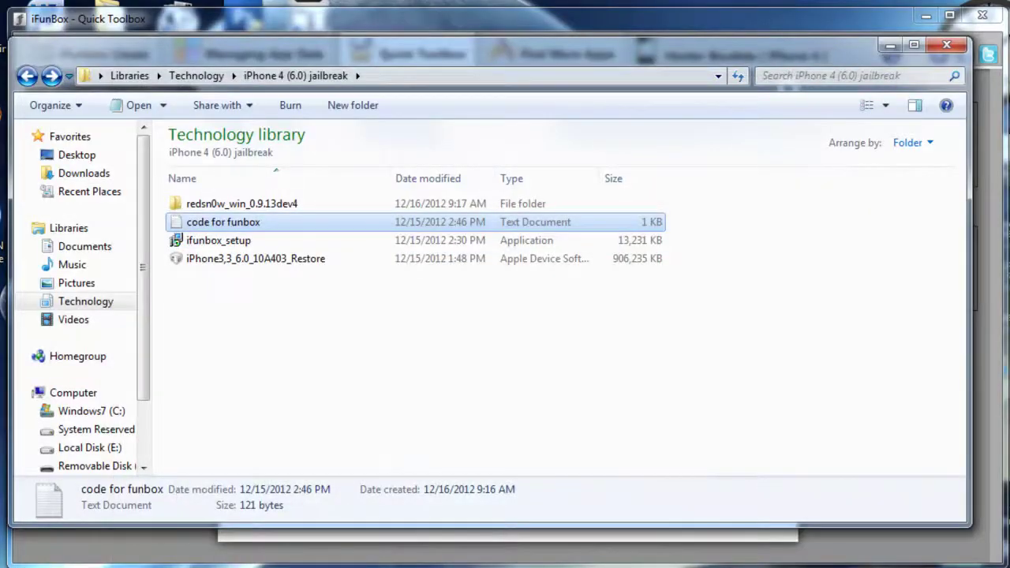
Minimize the jailbreak folder window to return to iFunbox, and close the SSH Terminal.
click(890, 45)
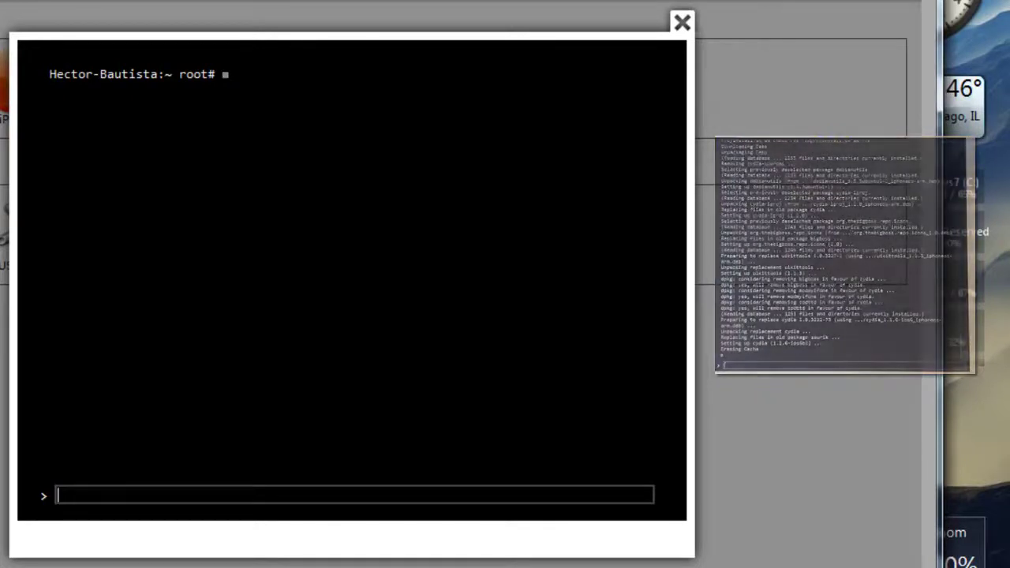
key(Escape)
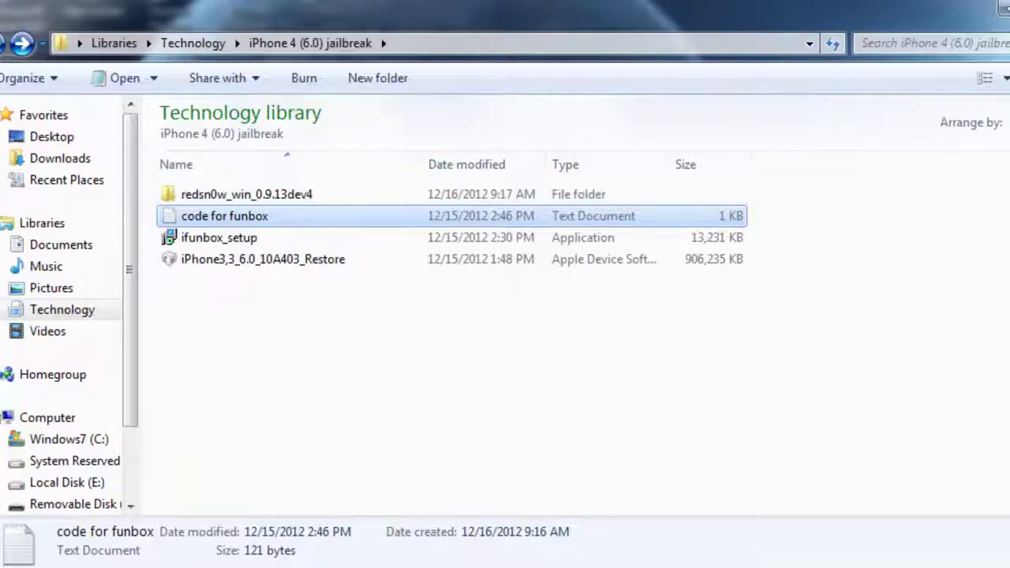
Launch redsn0w from the redsn0w_win_0.9.13dev4 folder, and open the IPSW selection in its Extras options without loading a firmware.
double_click(247, 194)
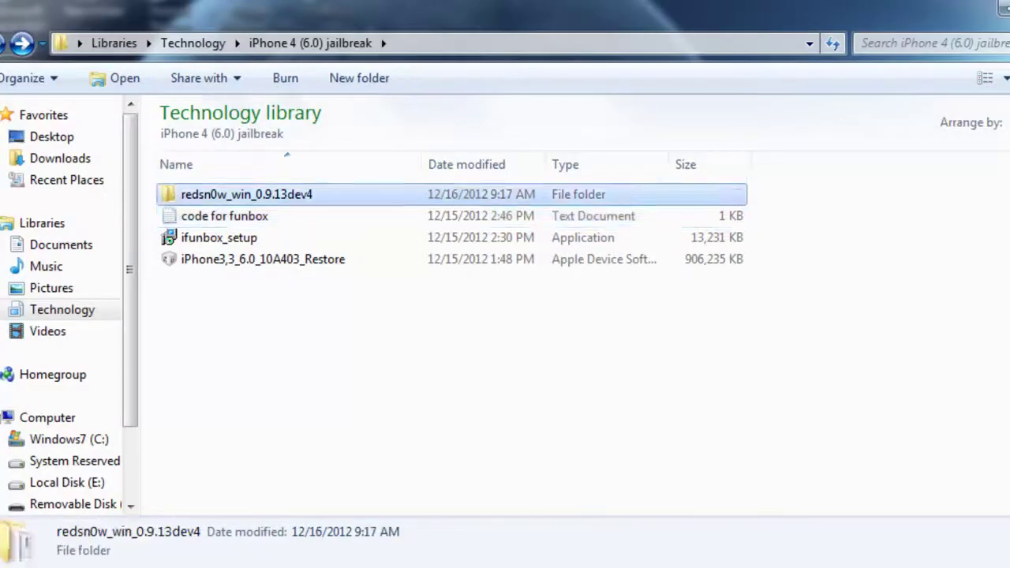
double_click(203, 281)
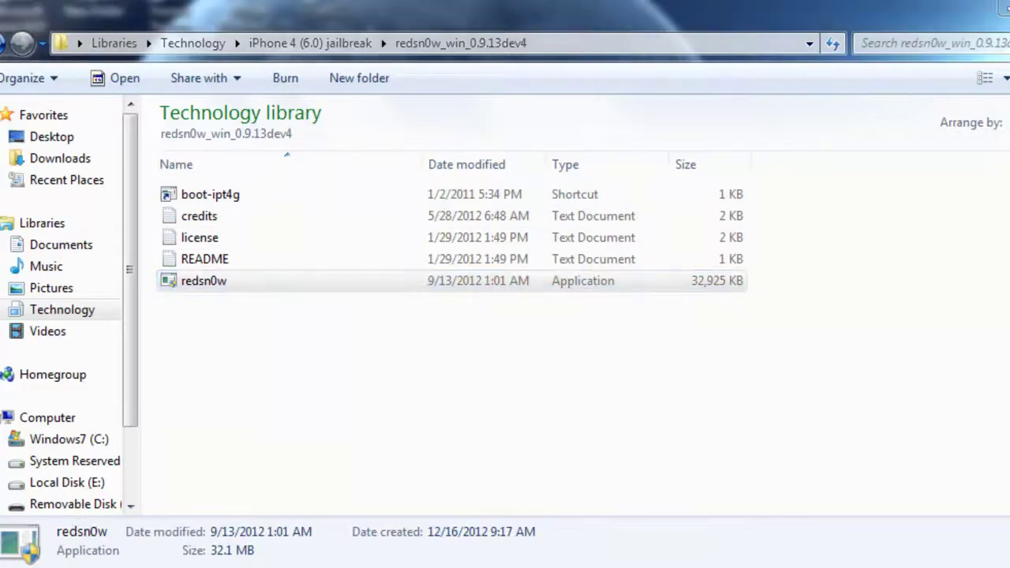
key(Return)
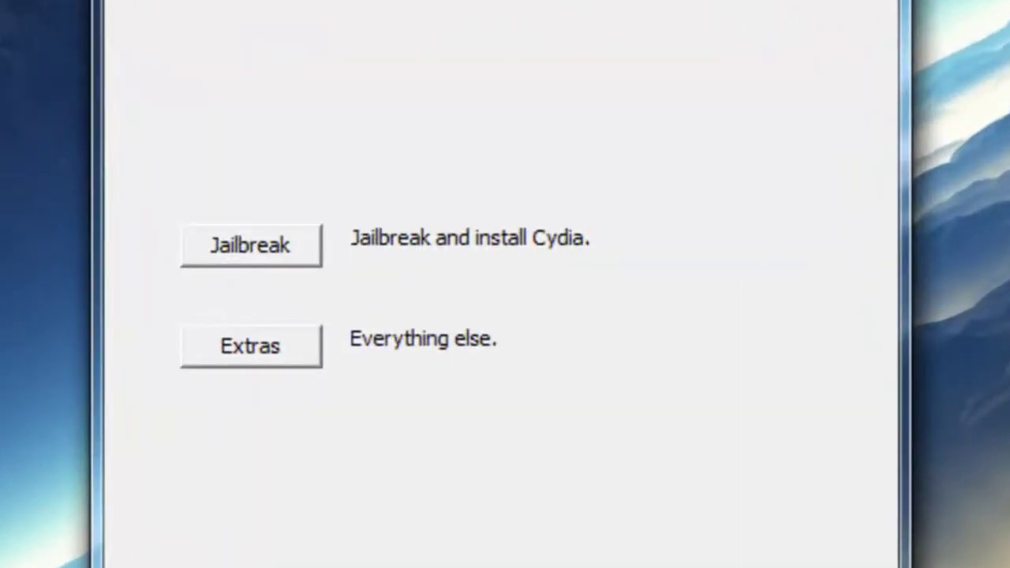
click(251, 346)
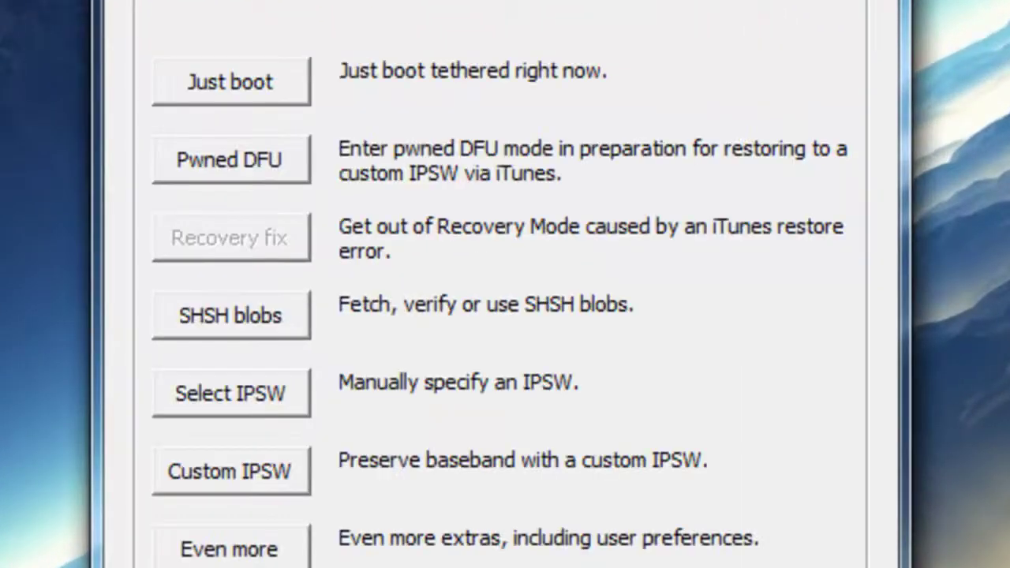
click(231, 393)
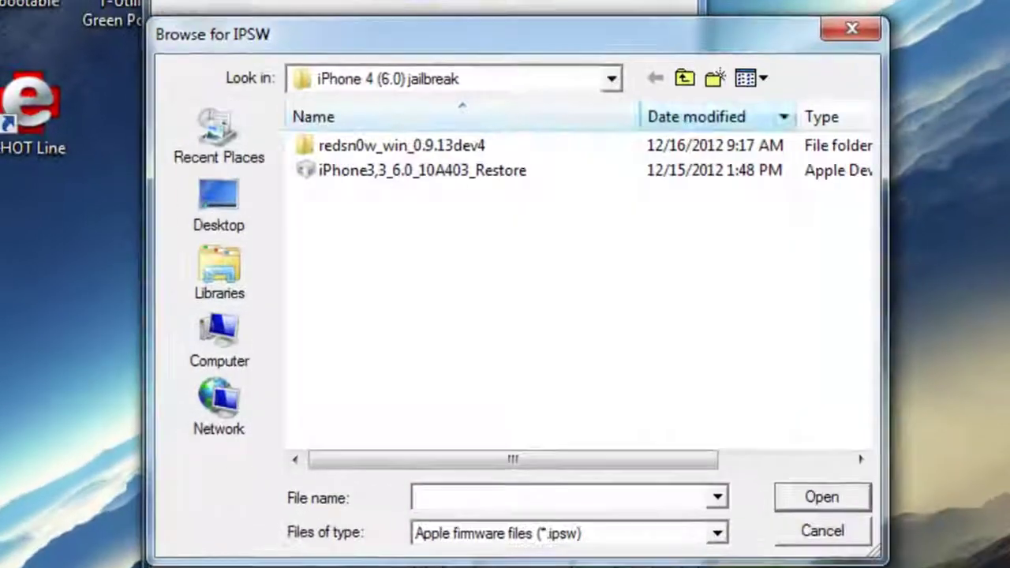
key(Escape)
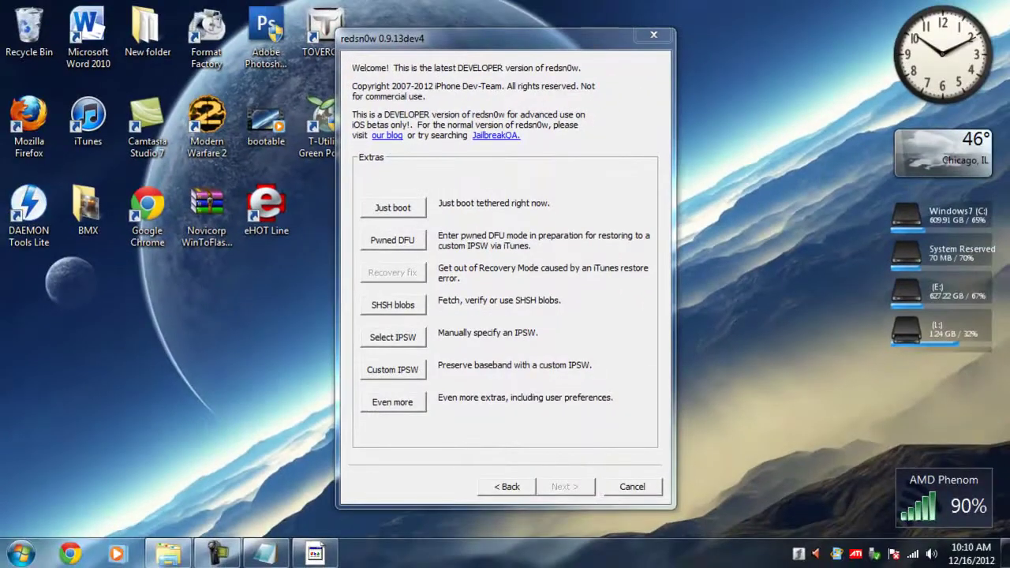
Close redsn0w and dismiss the audio jack notification on the desktop.
key(Escape)
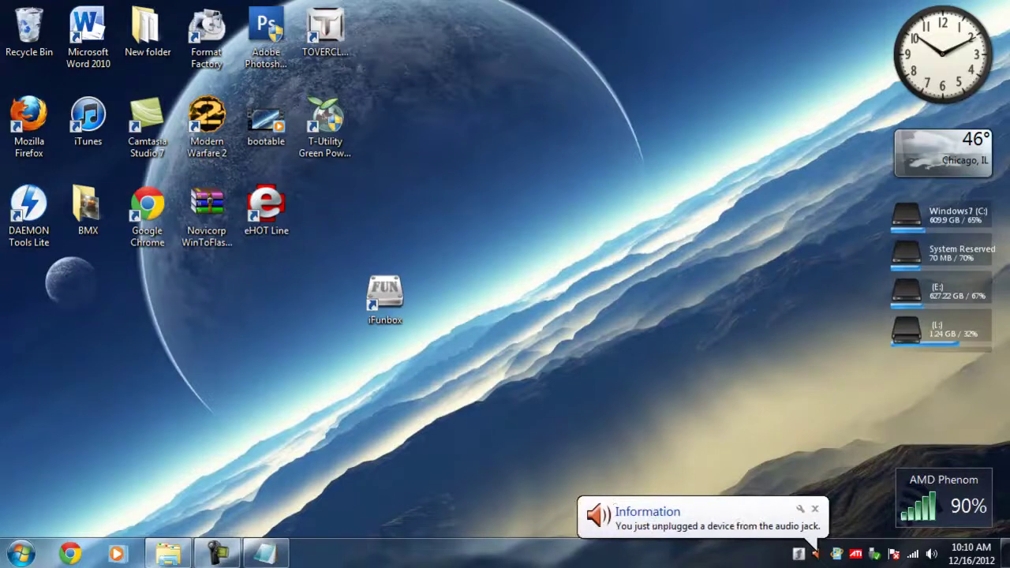
click(816, 509)
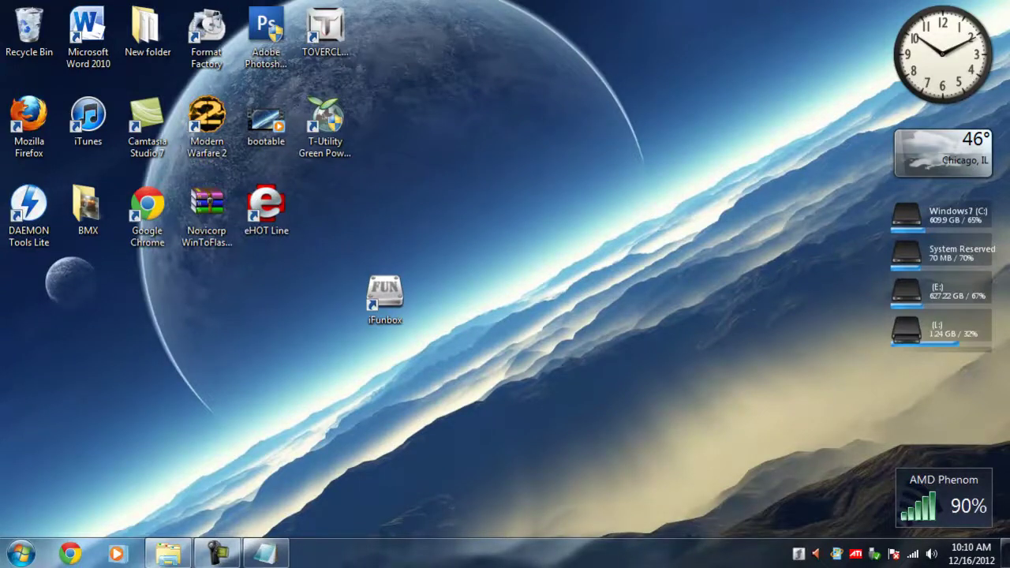